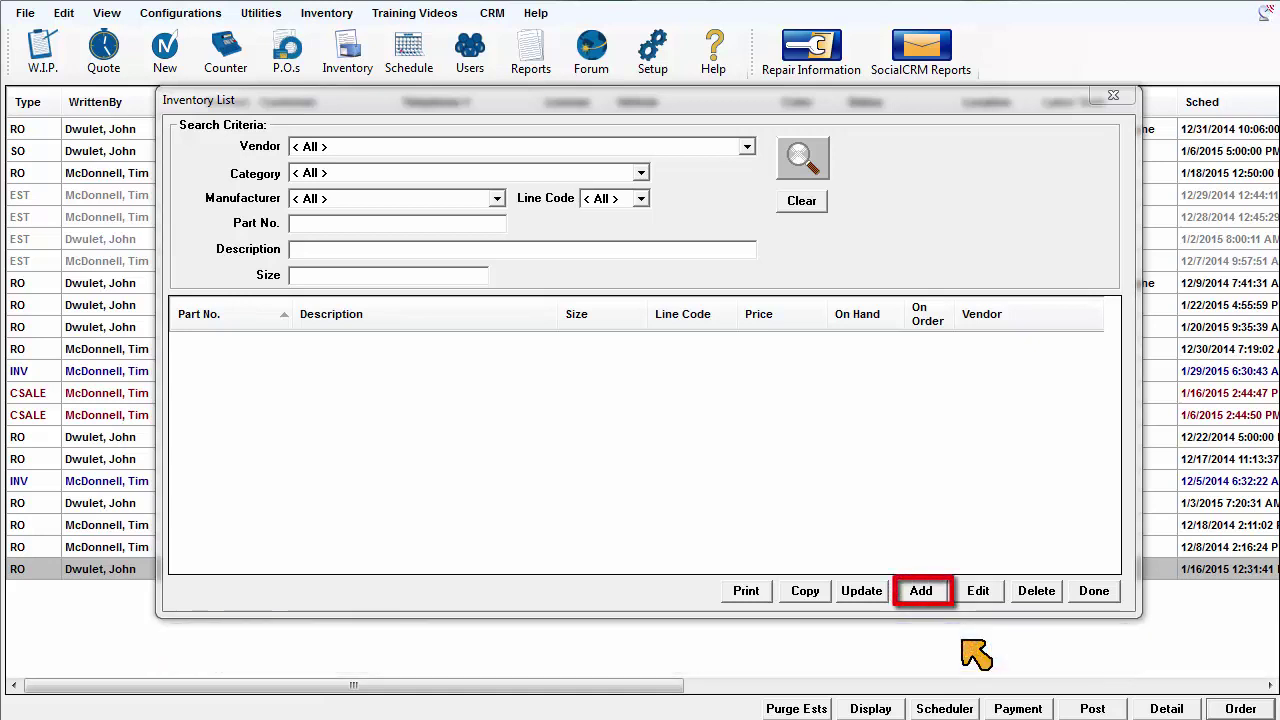
Add a new part with Part No. 'group 27', part code 'bat', and Description 'Battery RV'.
click(921, 591)
drag(616, 224, 830, 97)
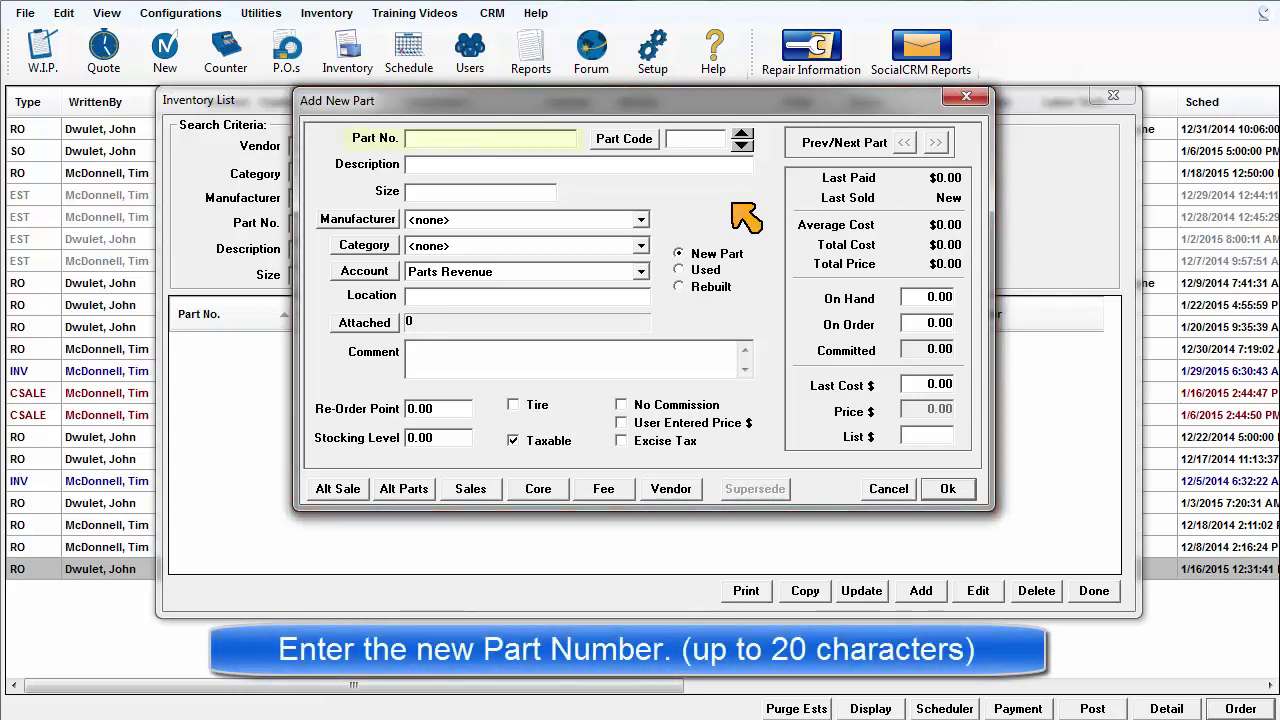
text(group)
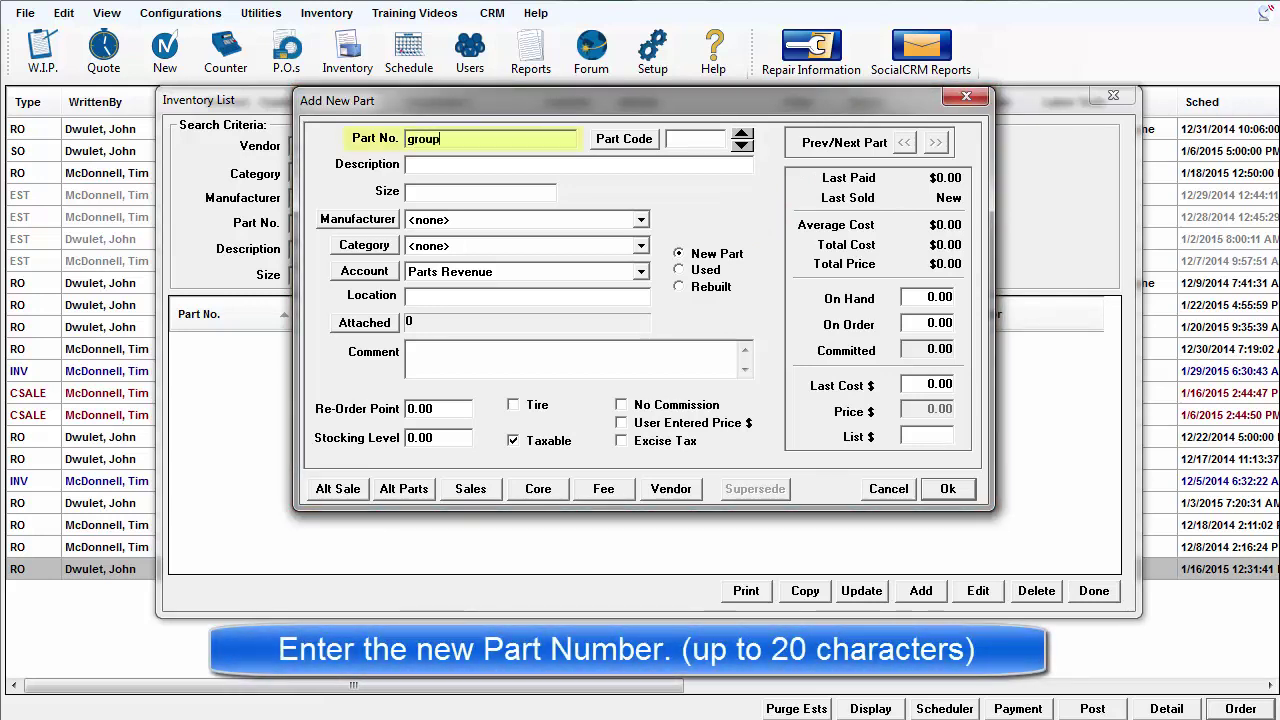
text( 27)
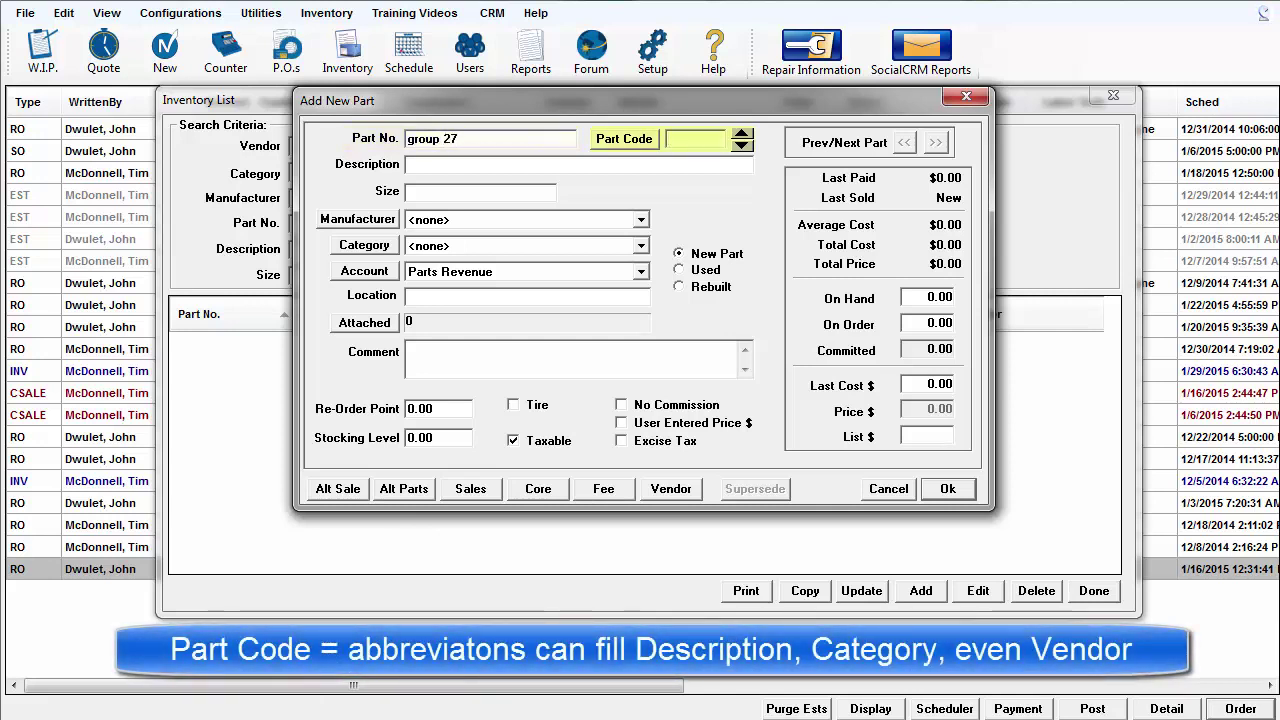
text(bat)
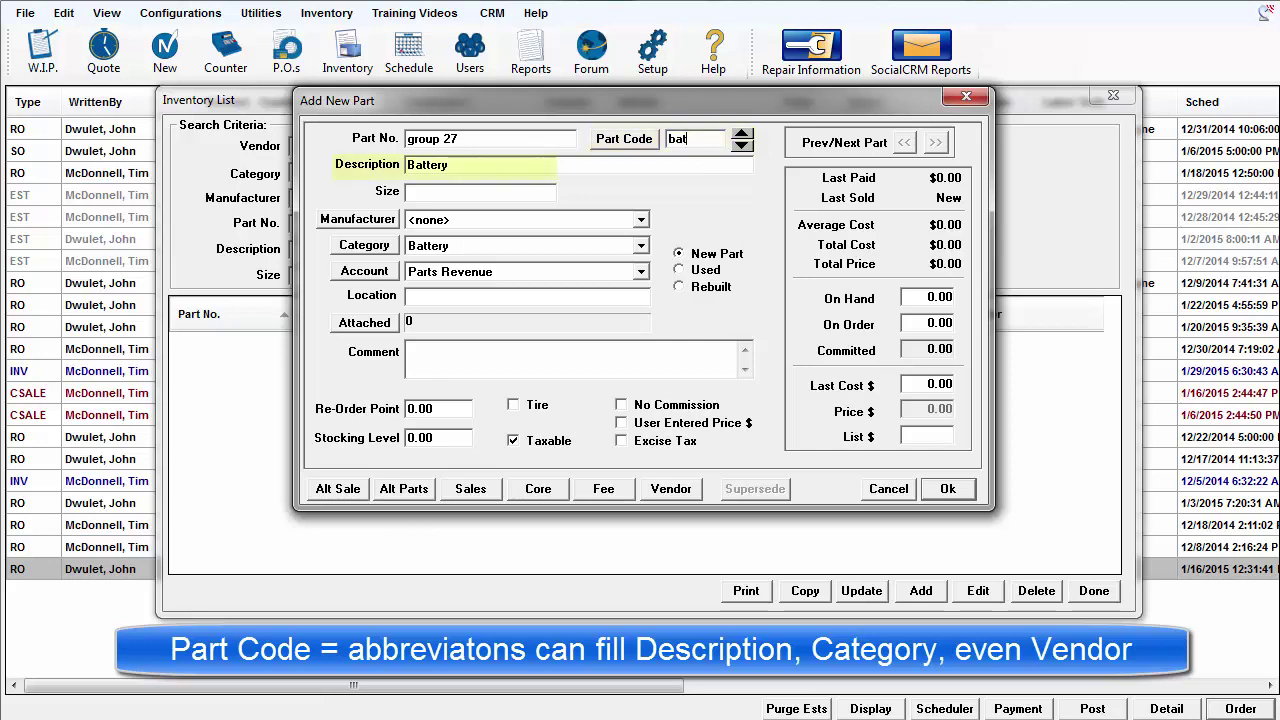
key(End)
text(RV)
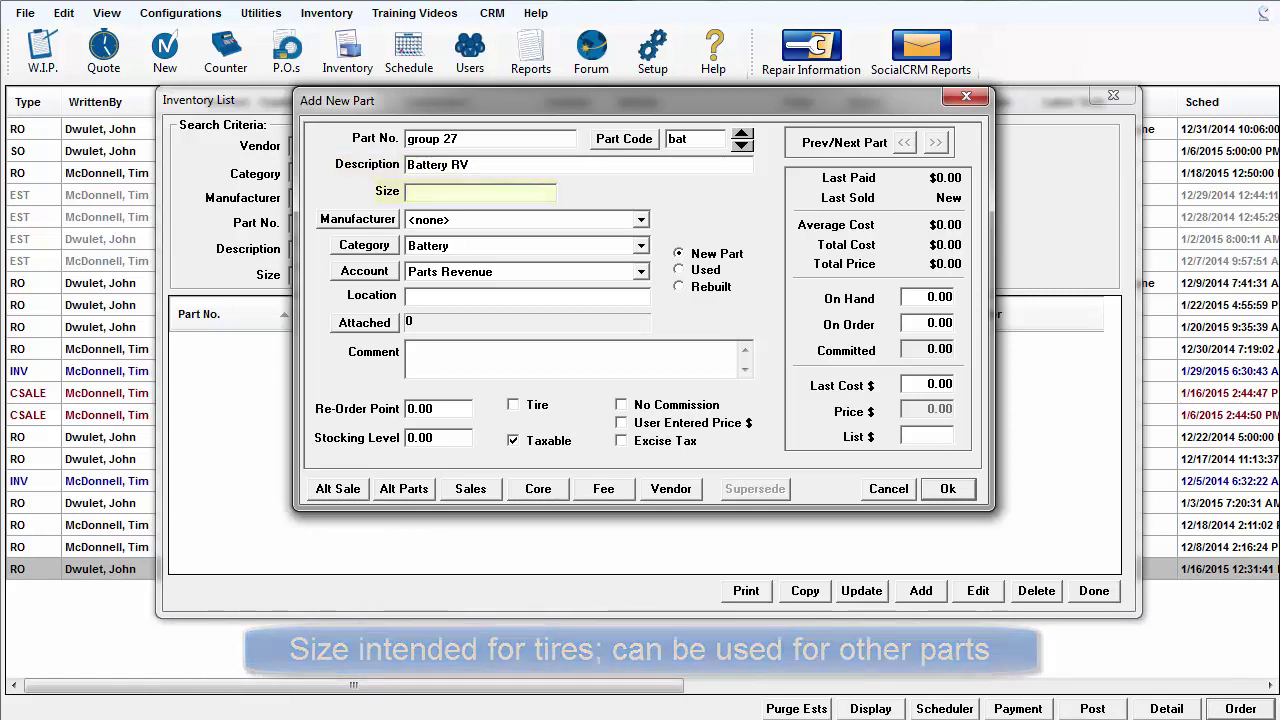
key(Tab)
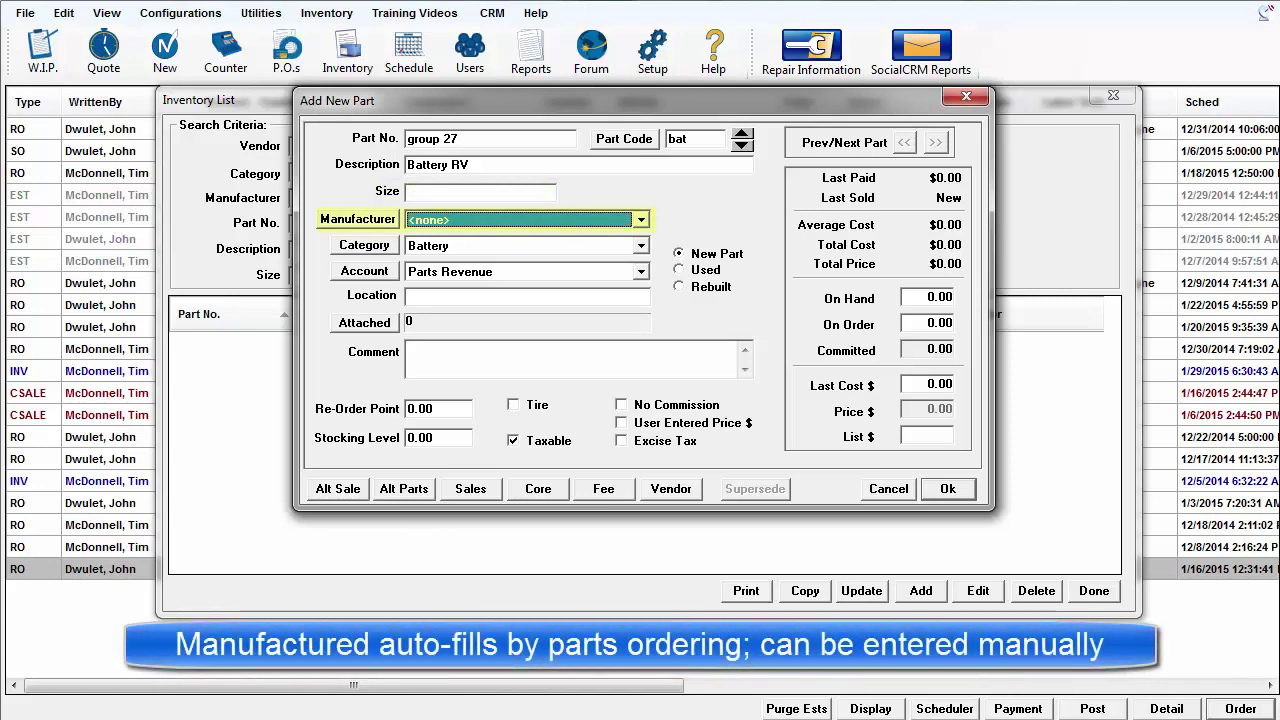
click(641, 219)
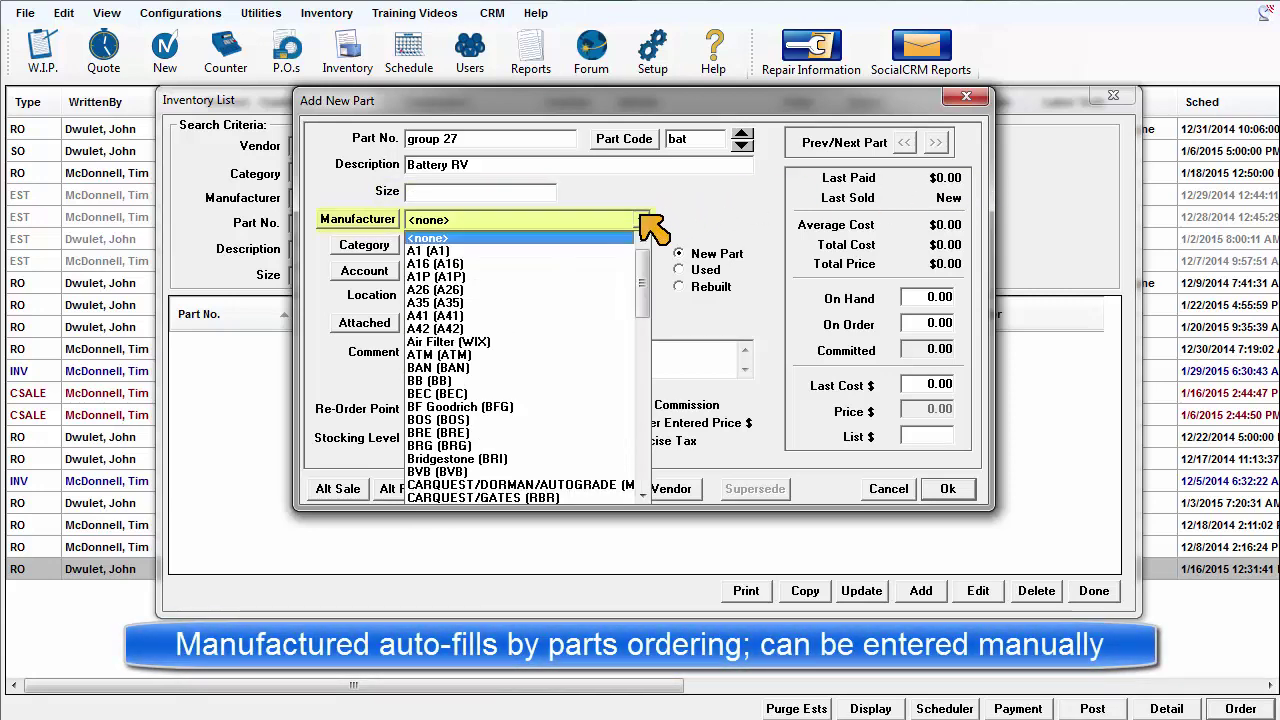
click(641, 219)
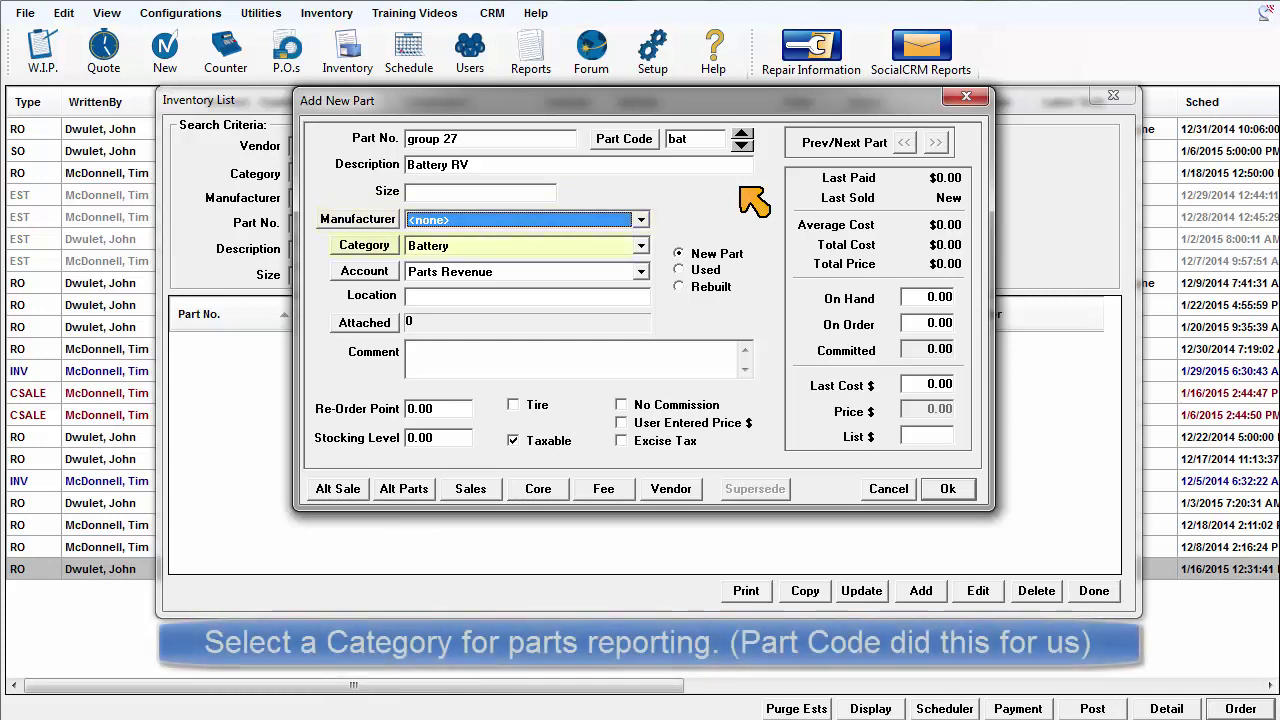
key(Tab)
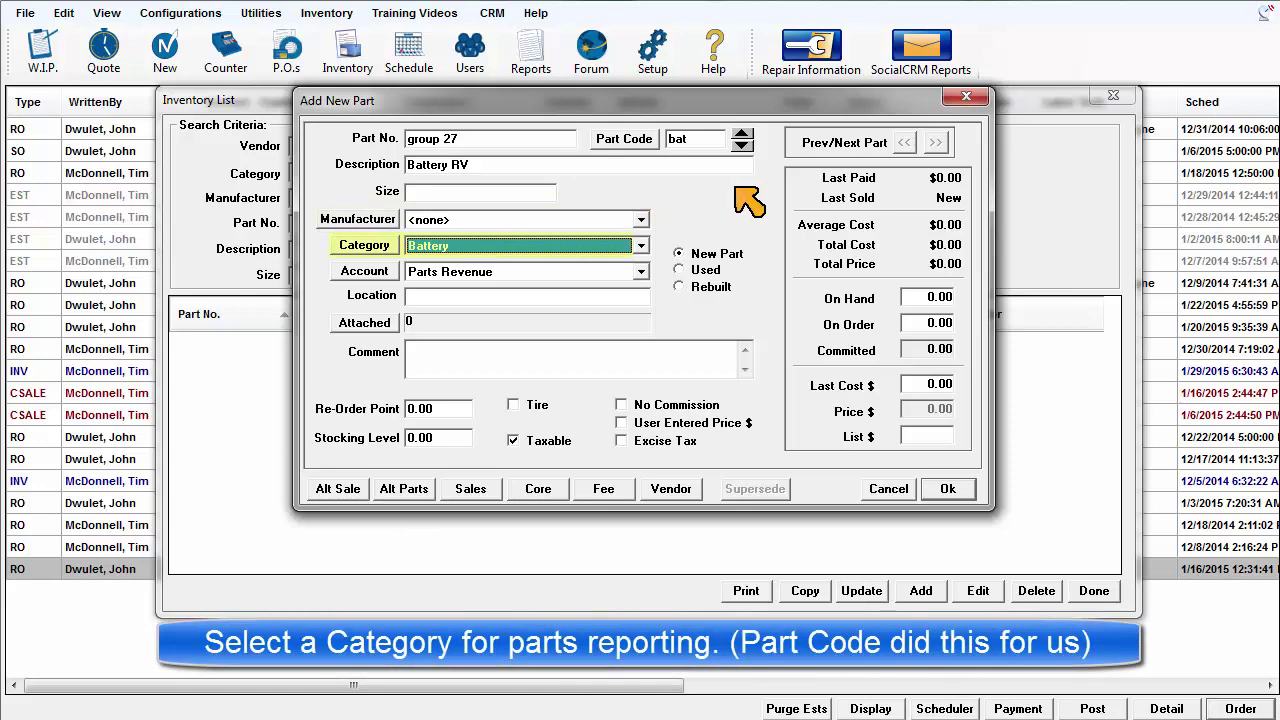
click(640, 245)
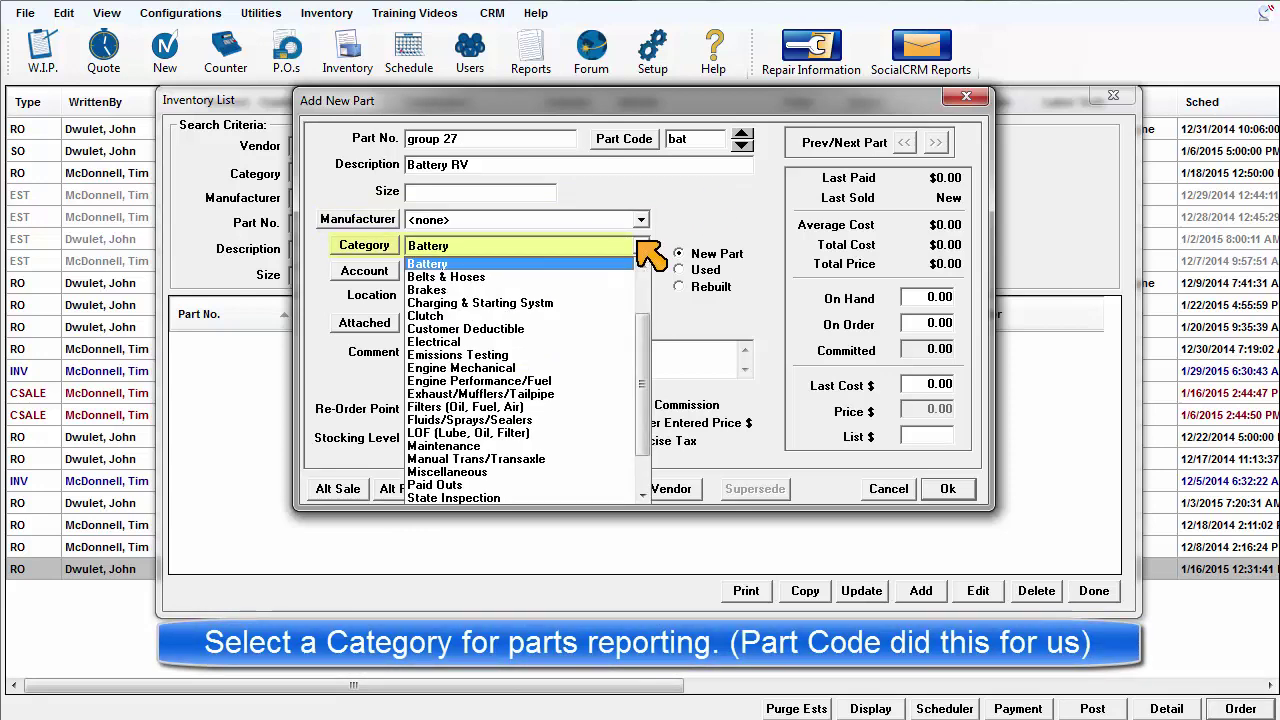
click(640, 245)
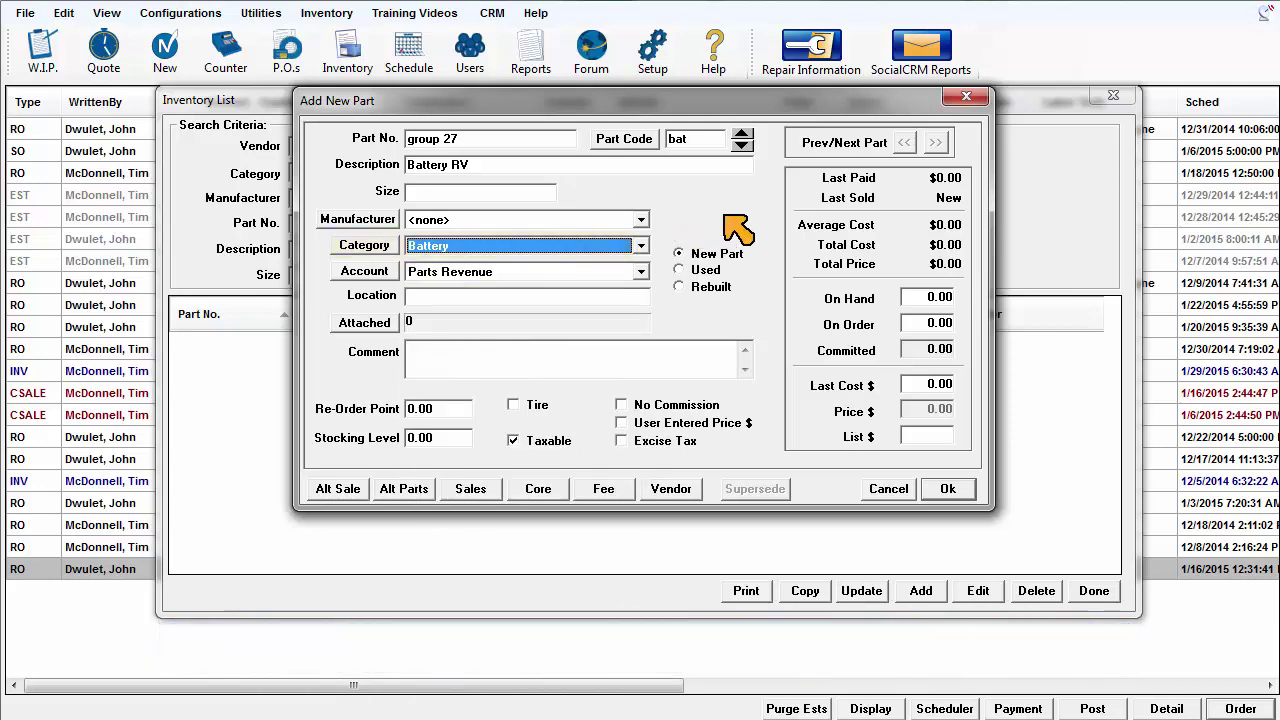
Keep Parts Revenue as the account and set the Location to 'B 146'.
key(Tab)
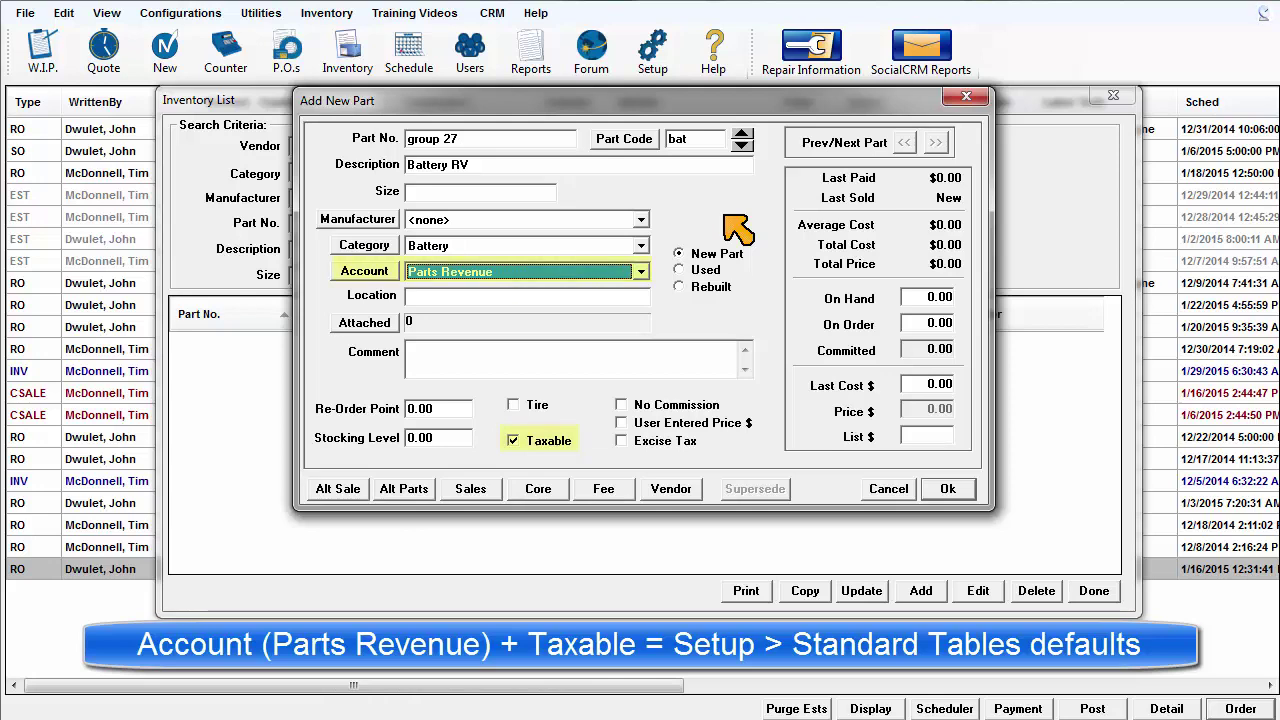
click(641, 272)
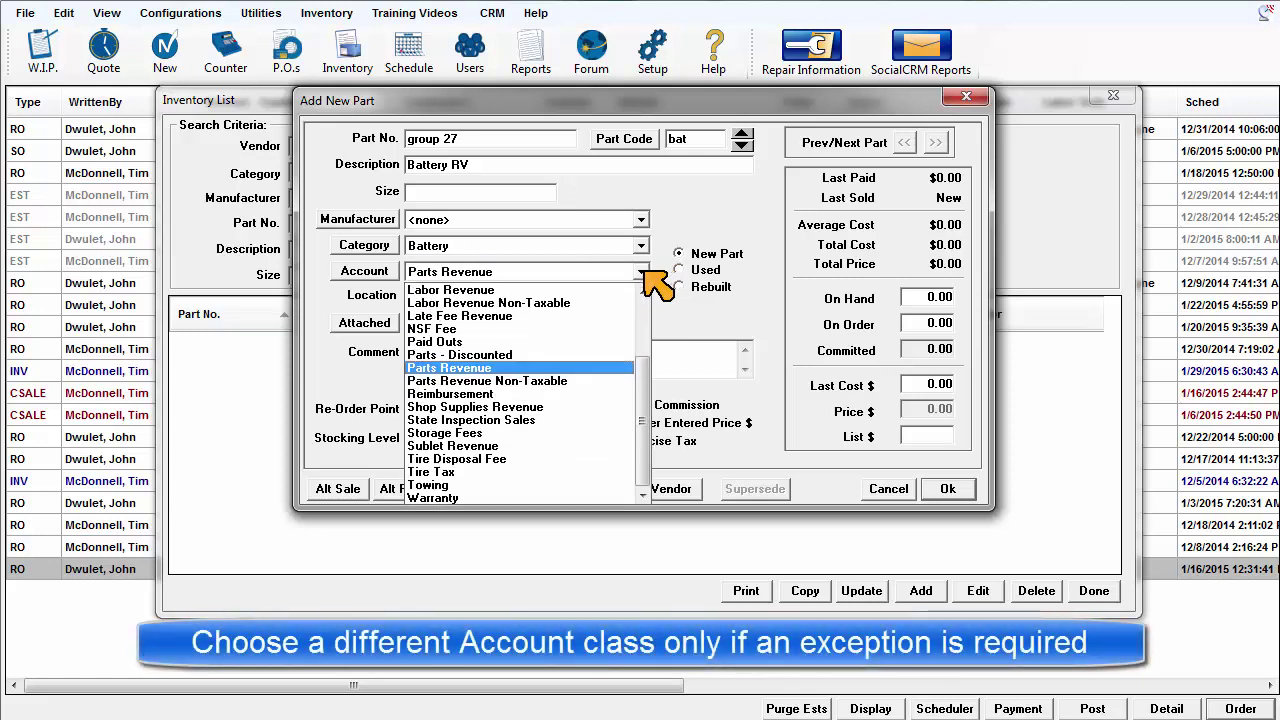
click(646, 273)
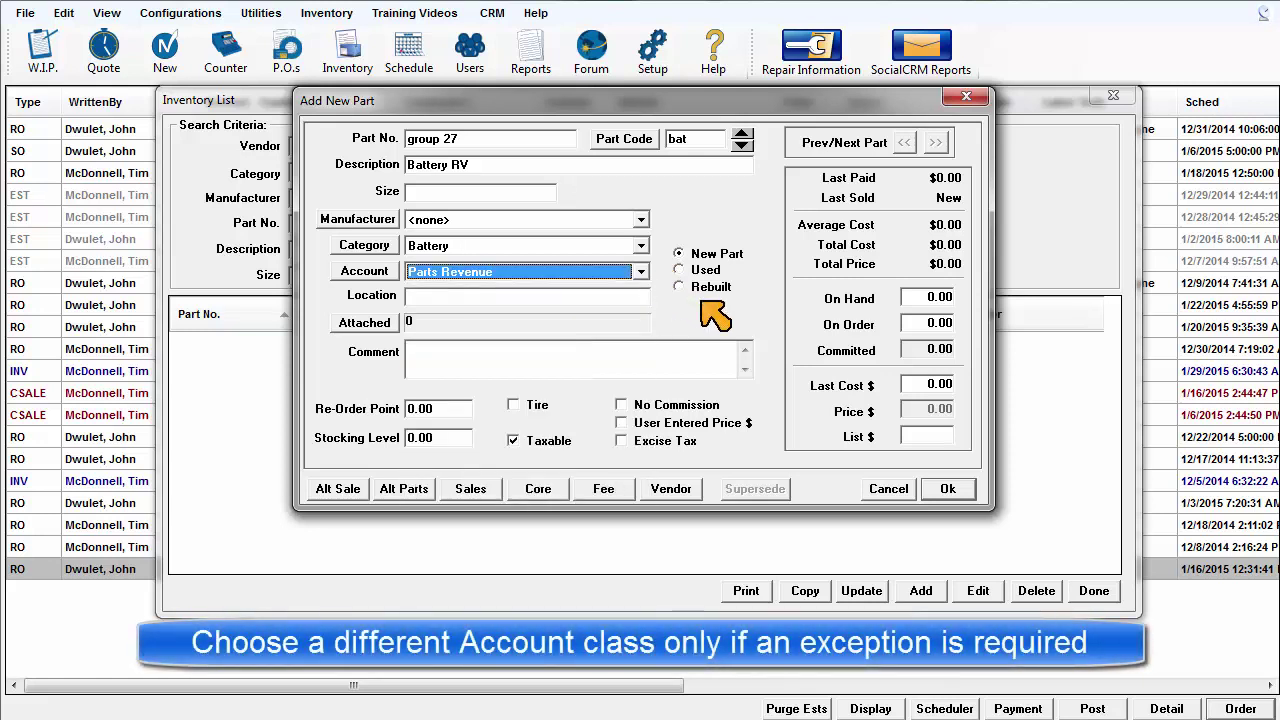
click(591, 295)
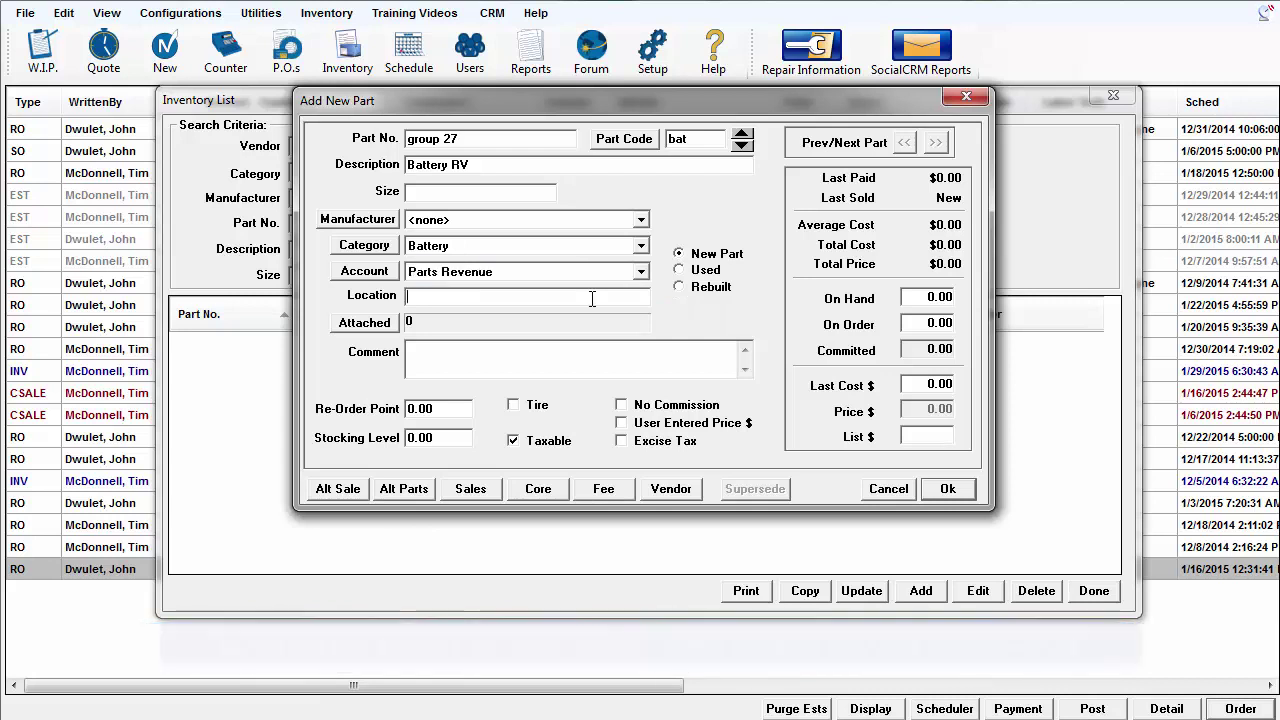
text(B 146)
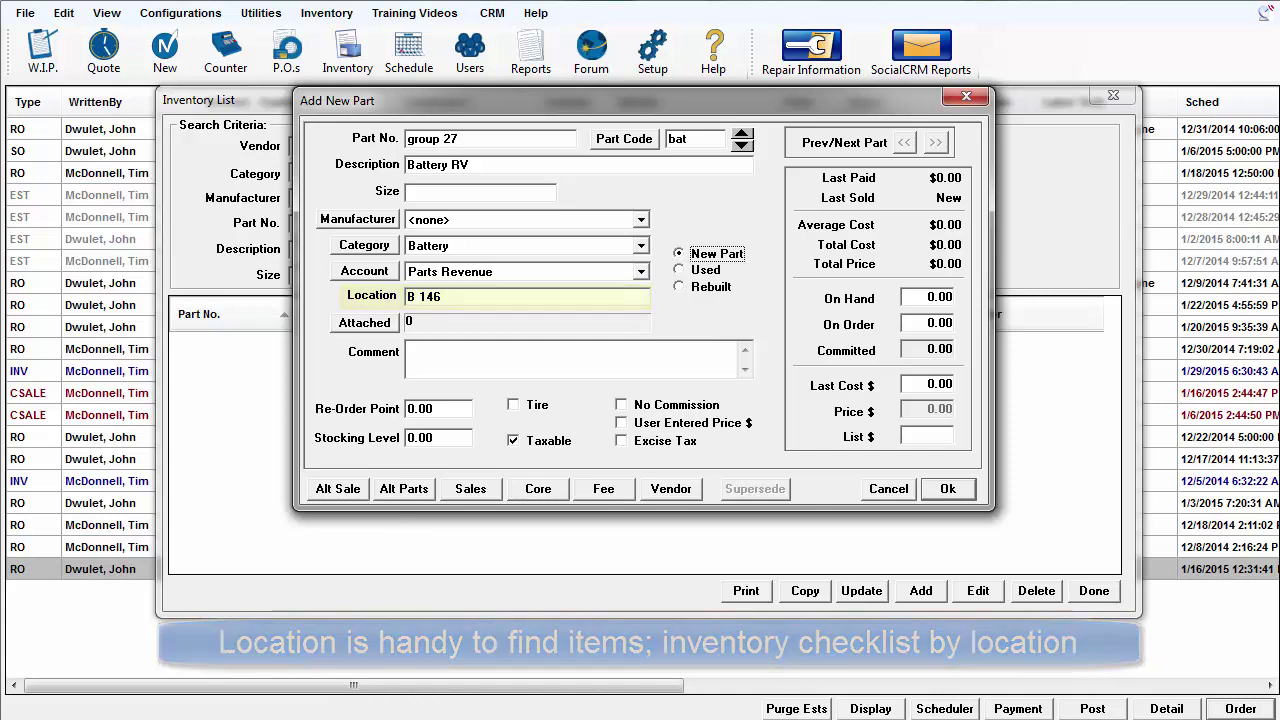
key(Tab)
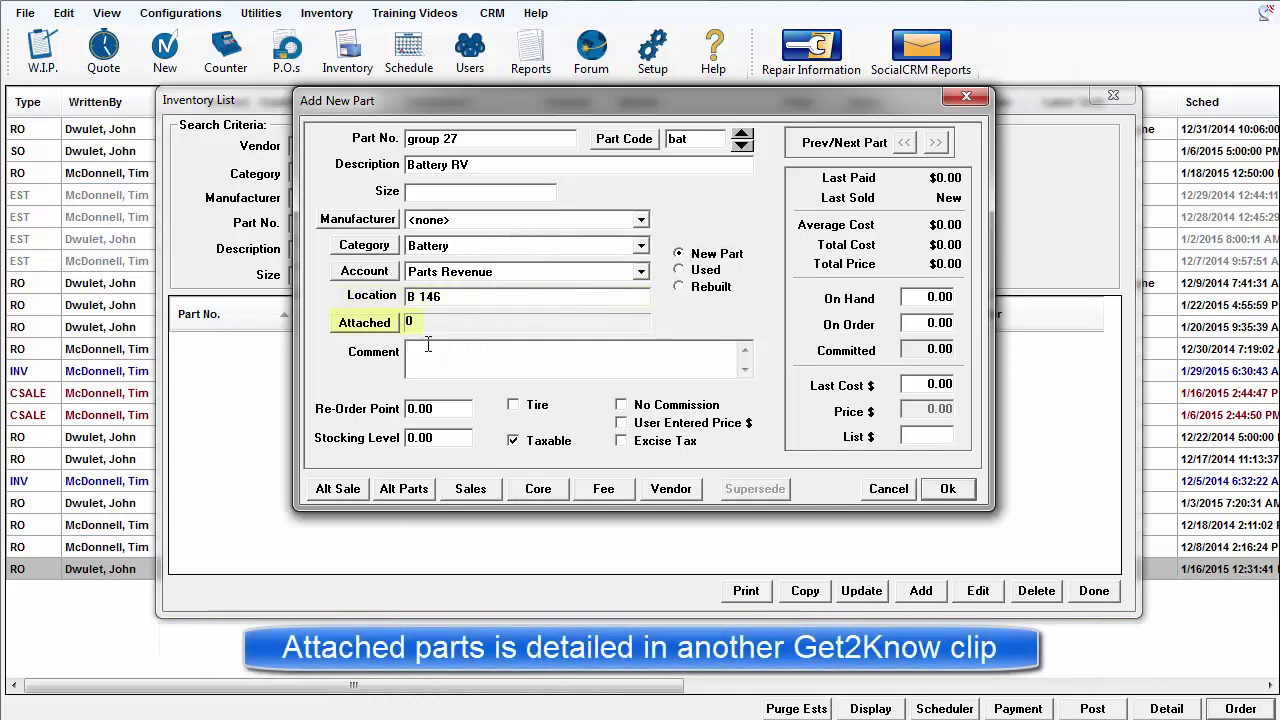
text(Seasonal)
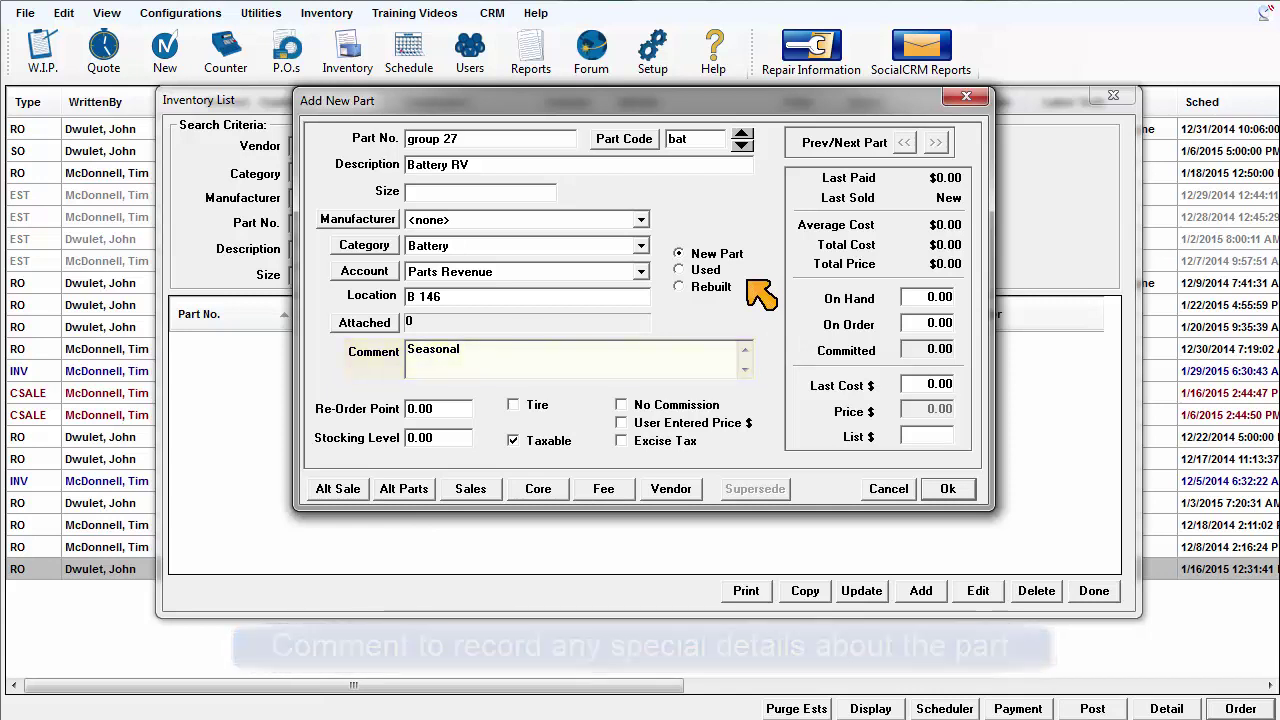
key(Tab)
key(Tab)
key(Tab)
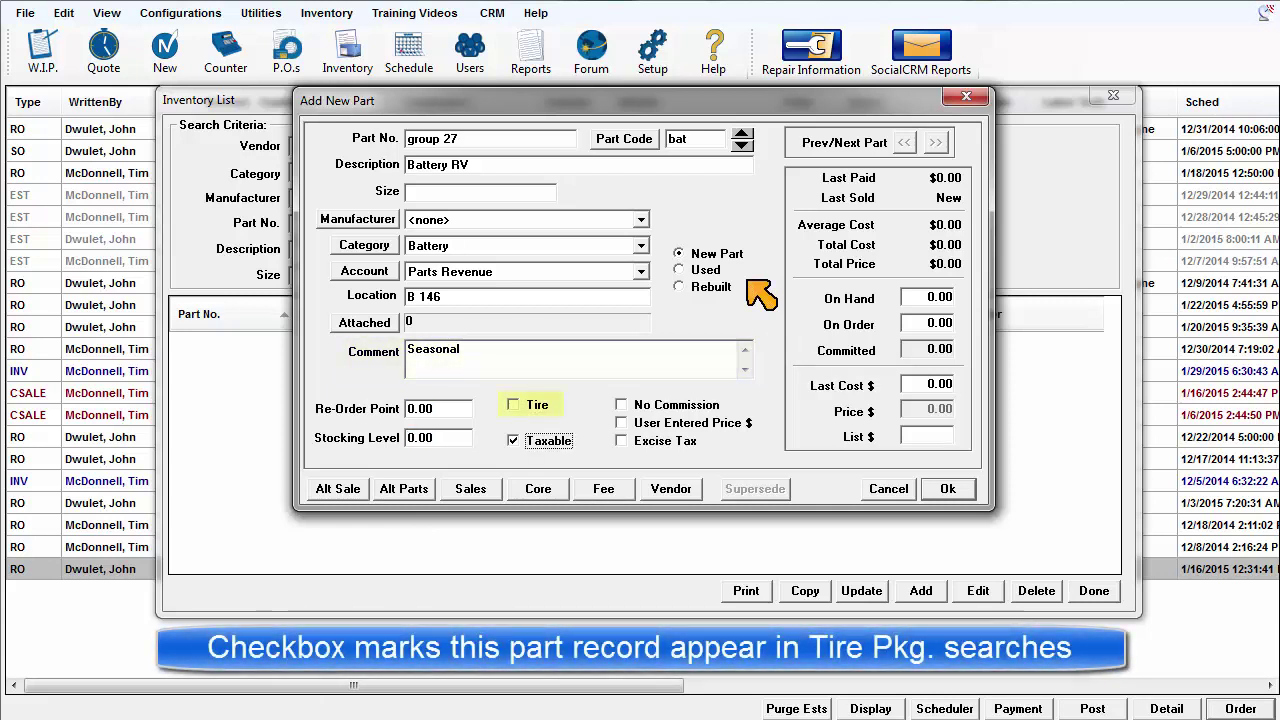
key(Tab)
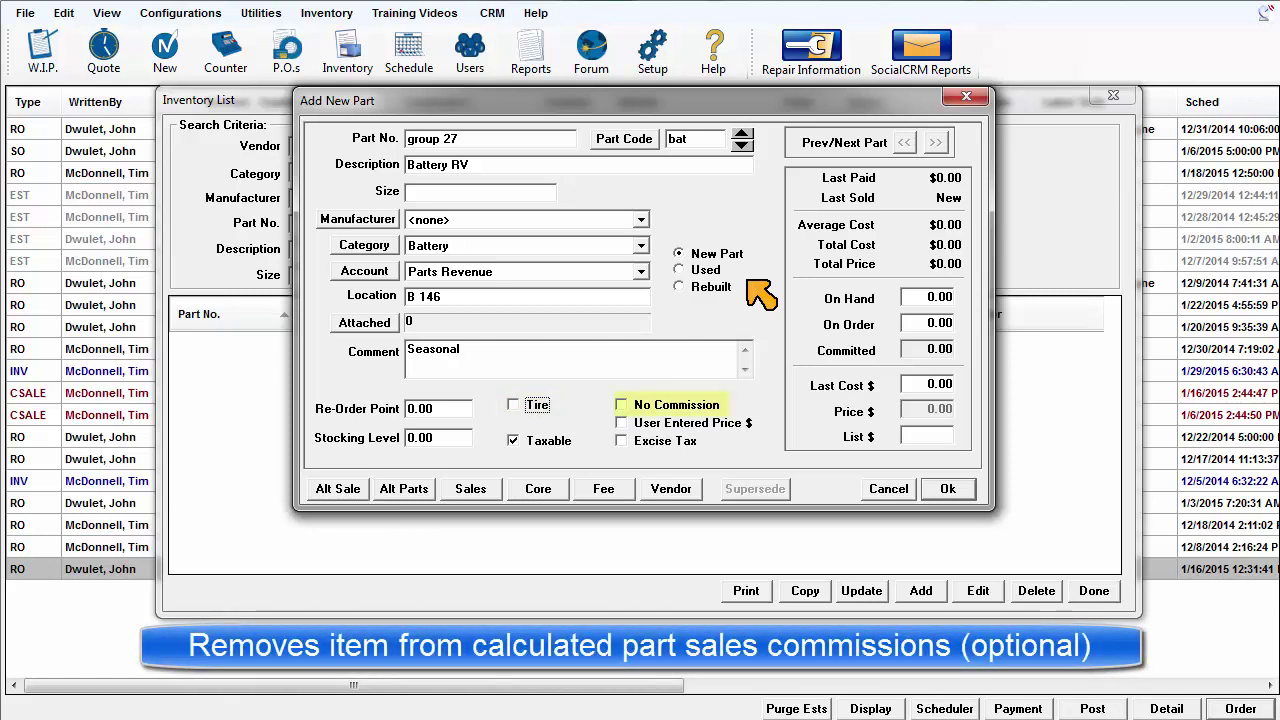
key(Tab)
key(Tab)
key(space)
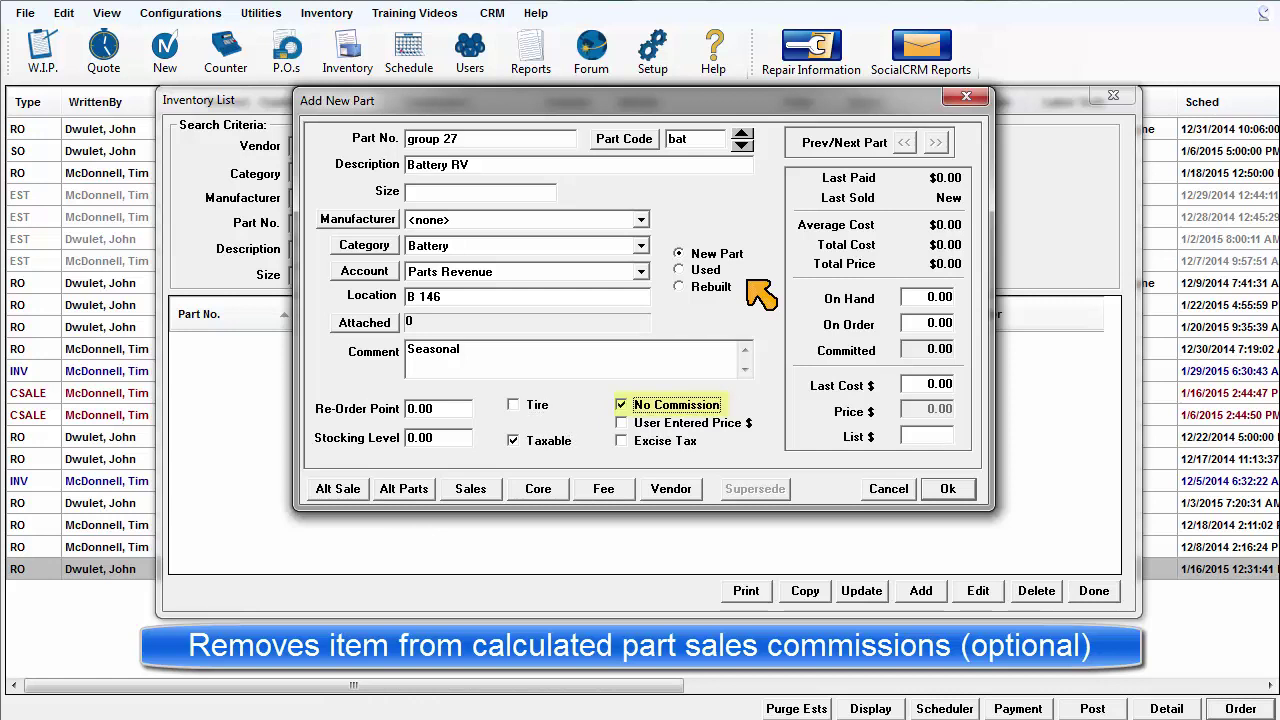
key(space)
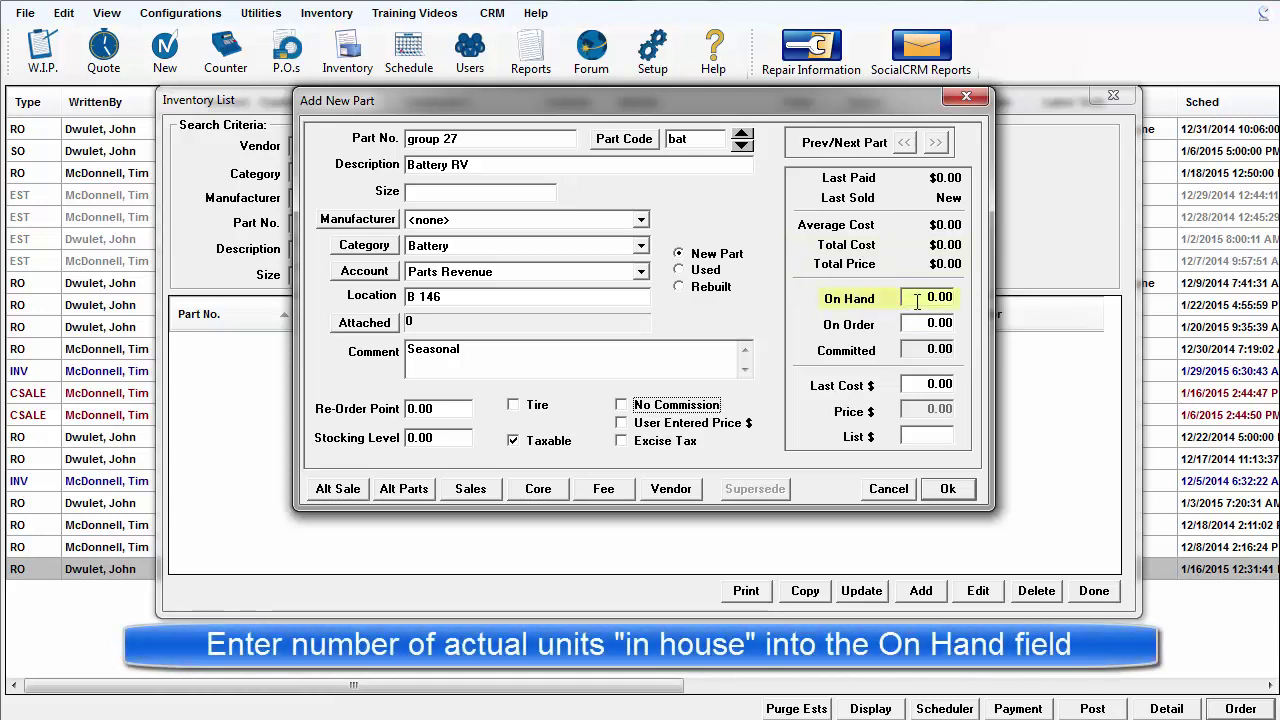
Enter an On Hand quantity of 2, leaving On Order and Committed at zero.
click(955, 299)
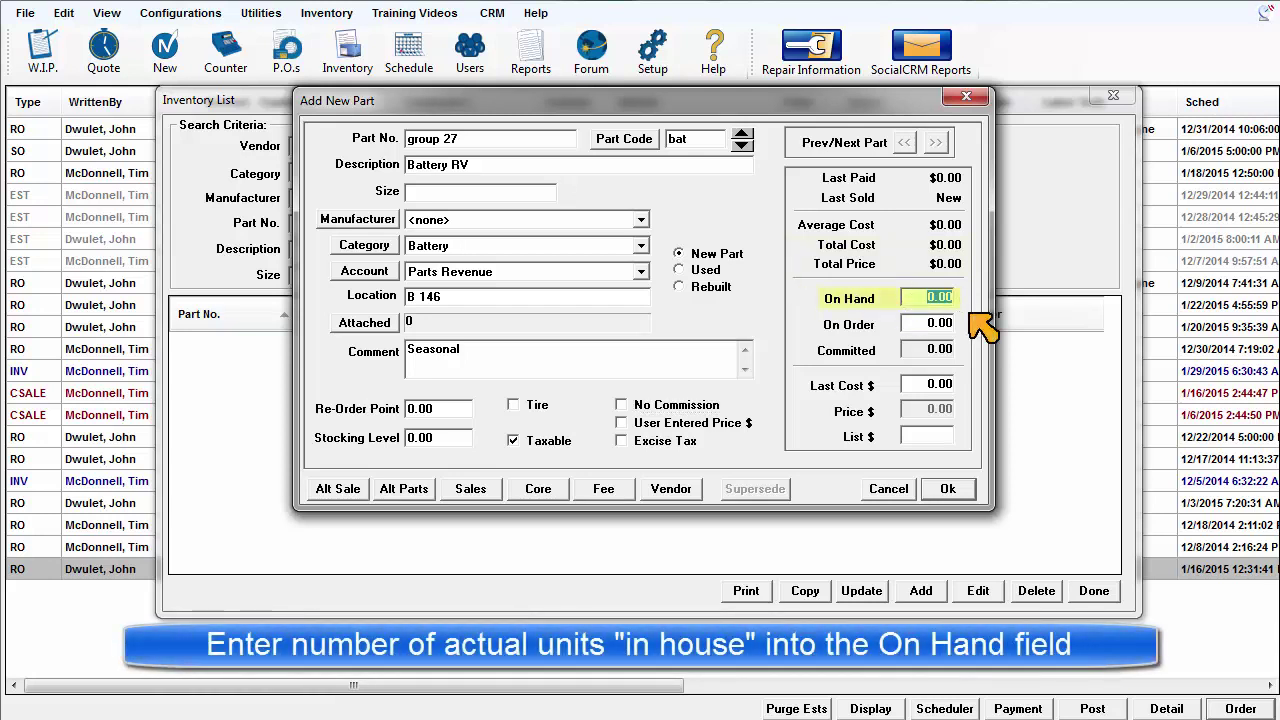
text(2)
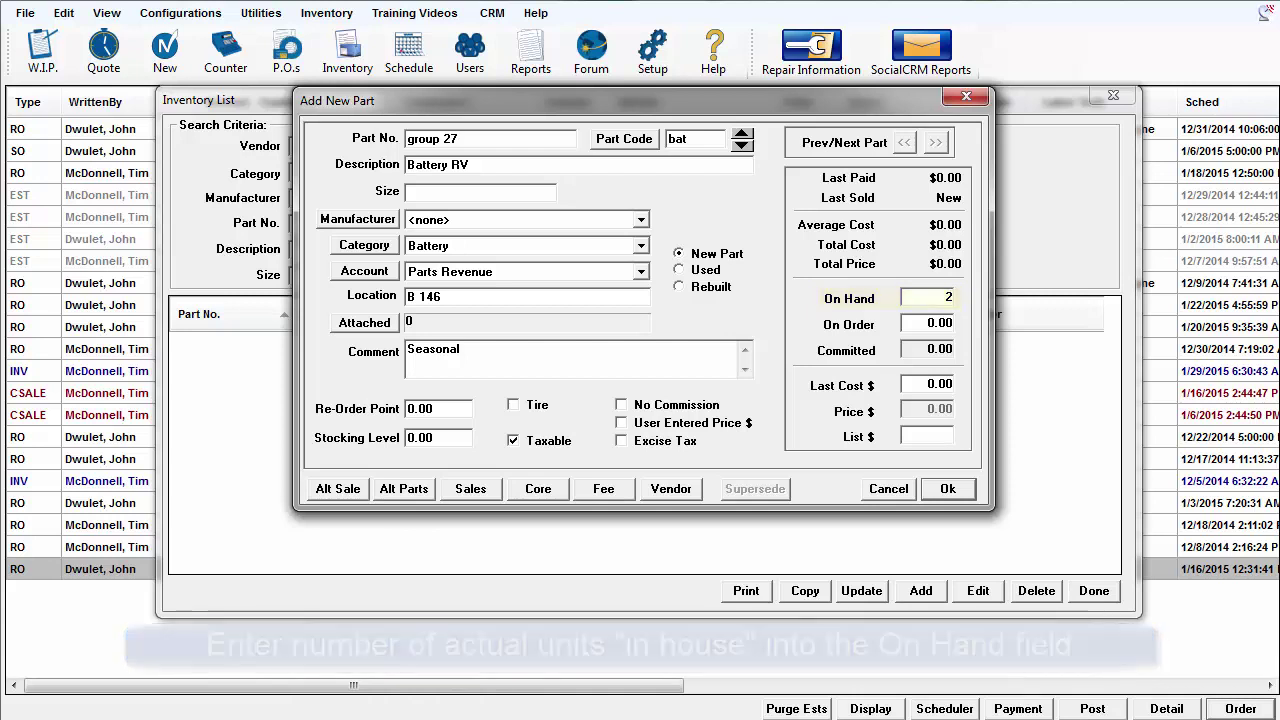
key(Tab)
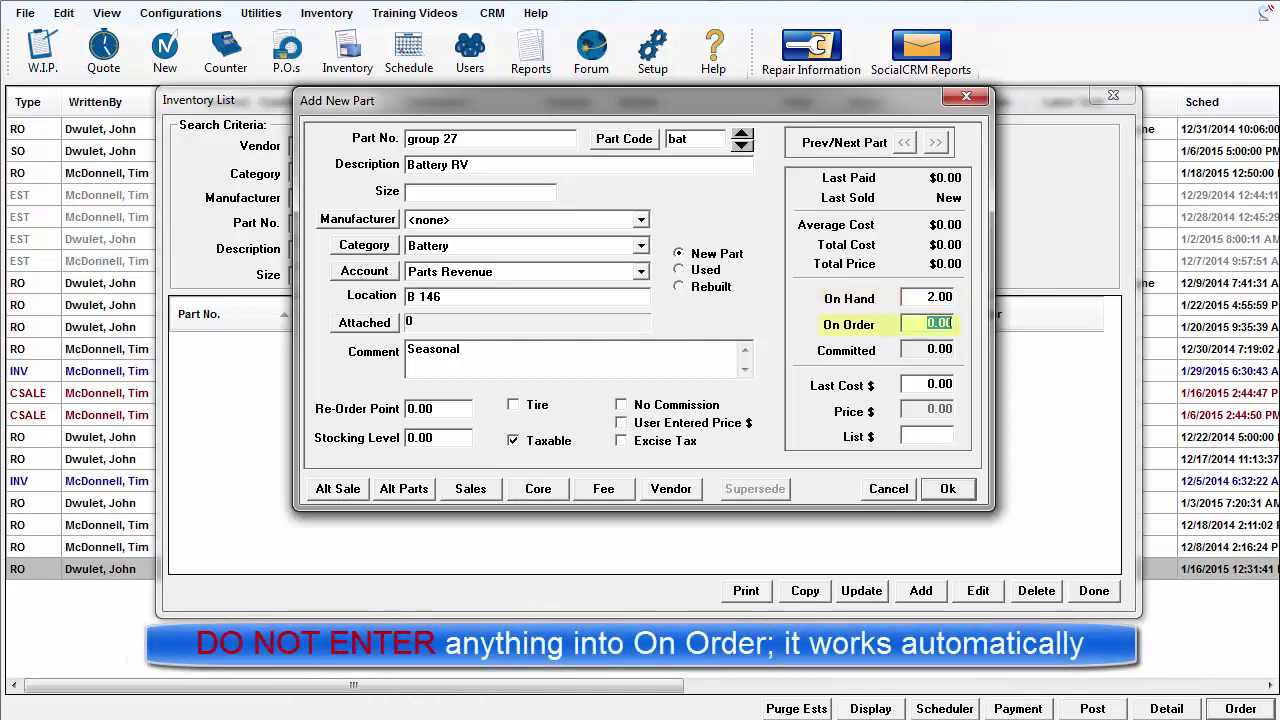
key(Tab)
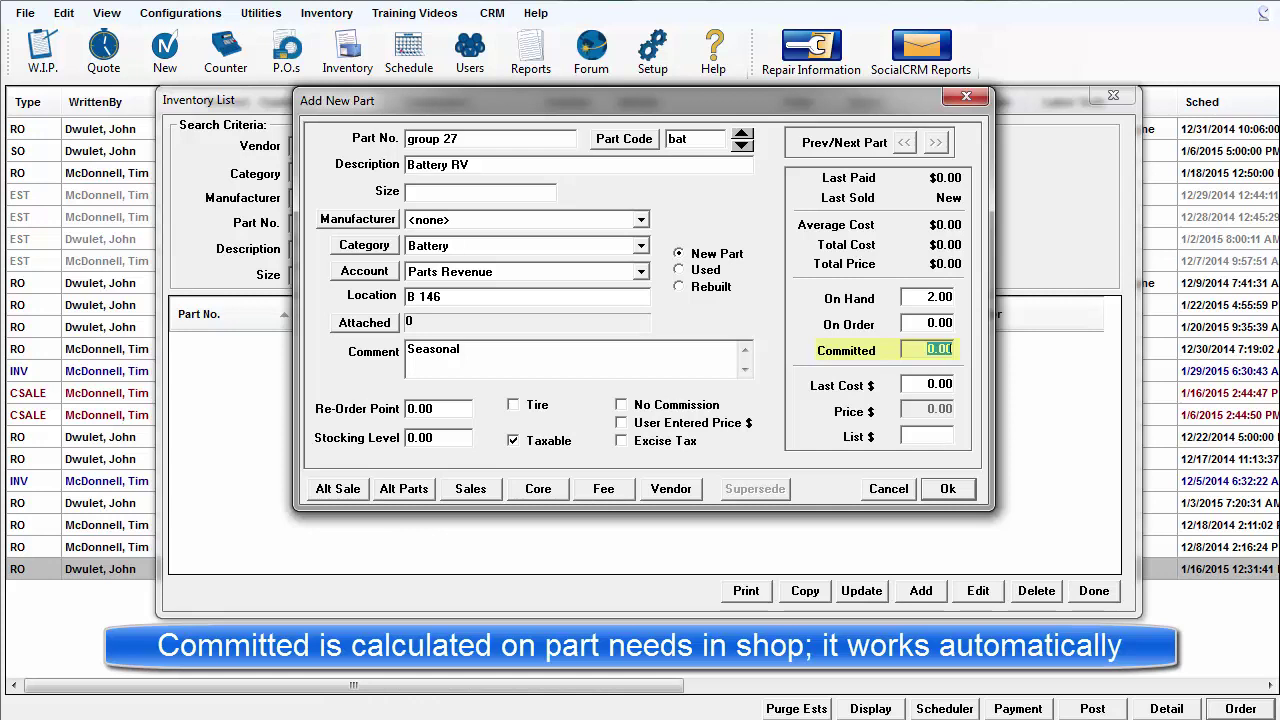
key(Tab)
Enter the last cost and overwrite the price with a user-entered 94.95.
text(51.68)
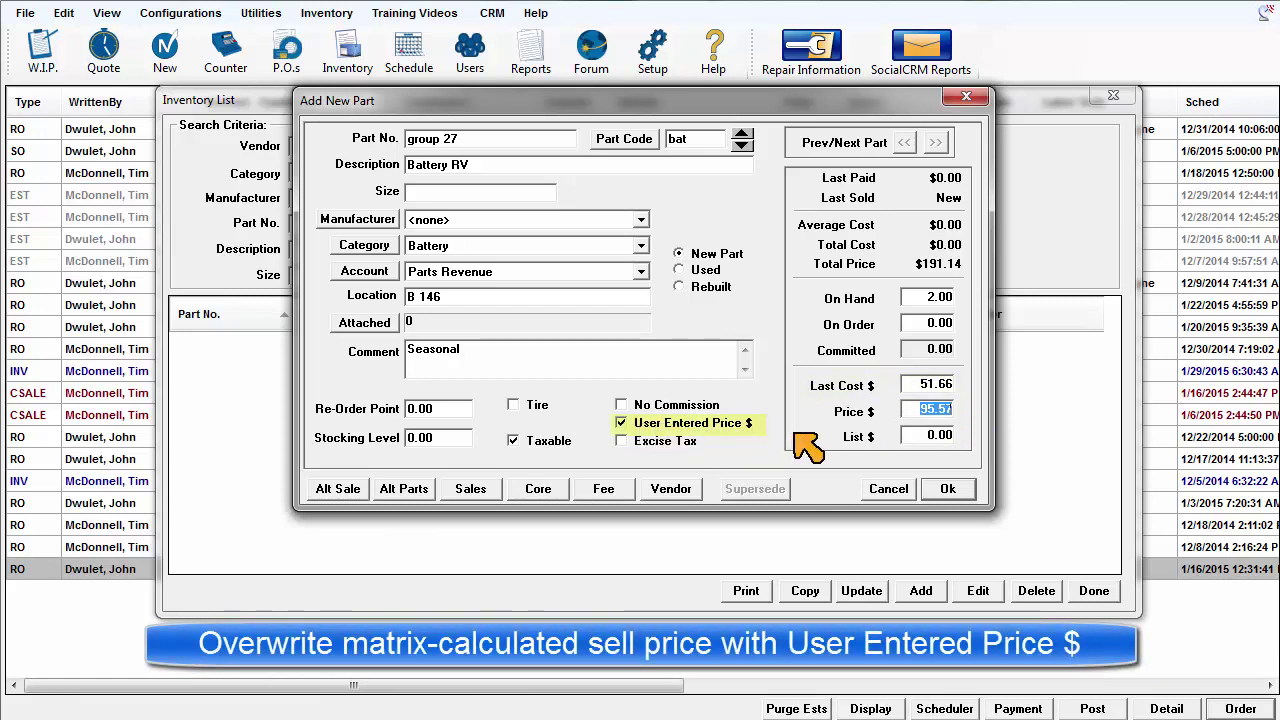
text(94.9)
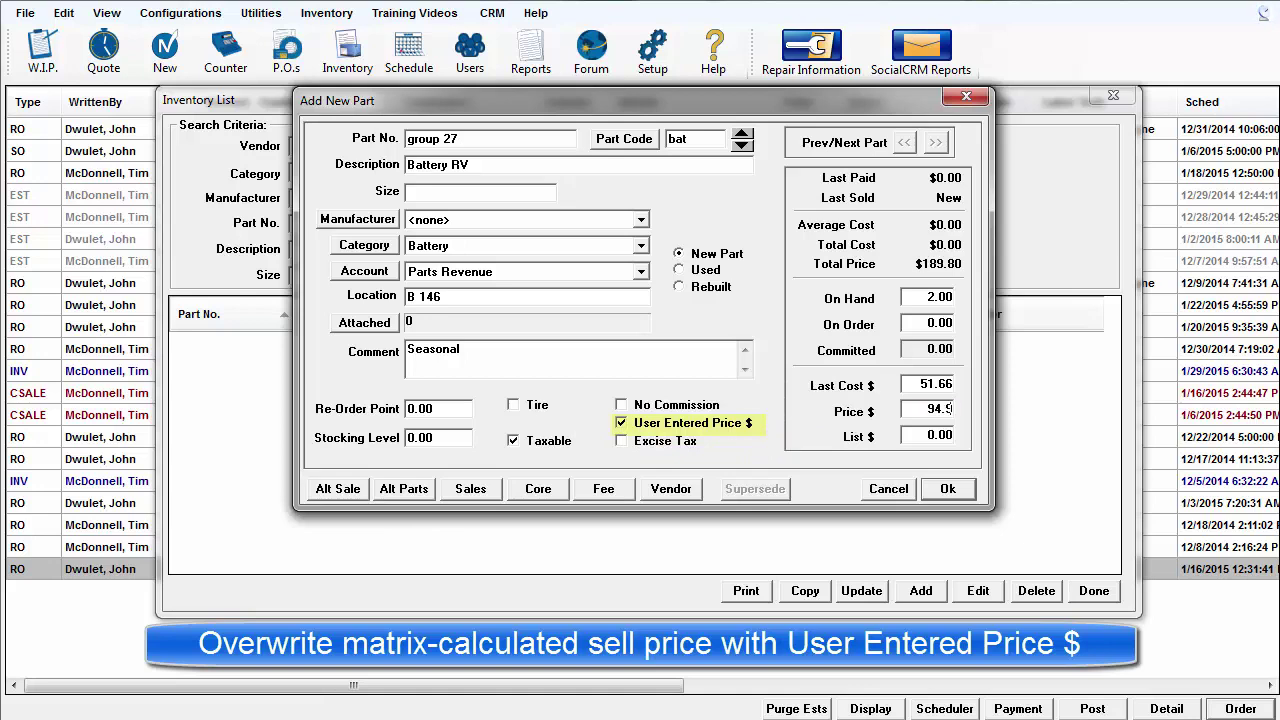
text(5)
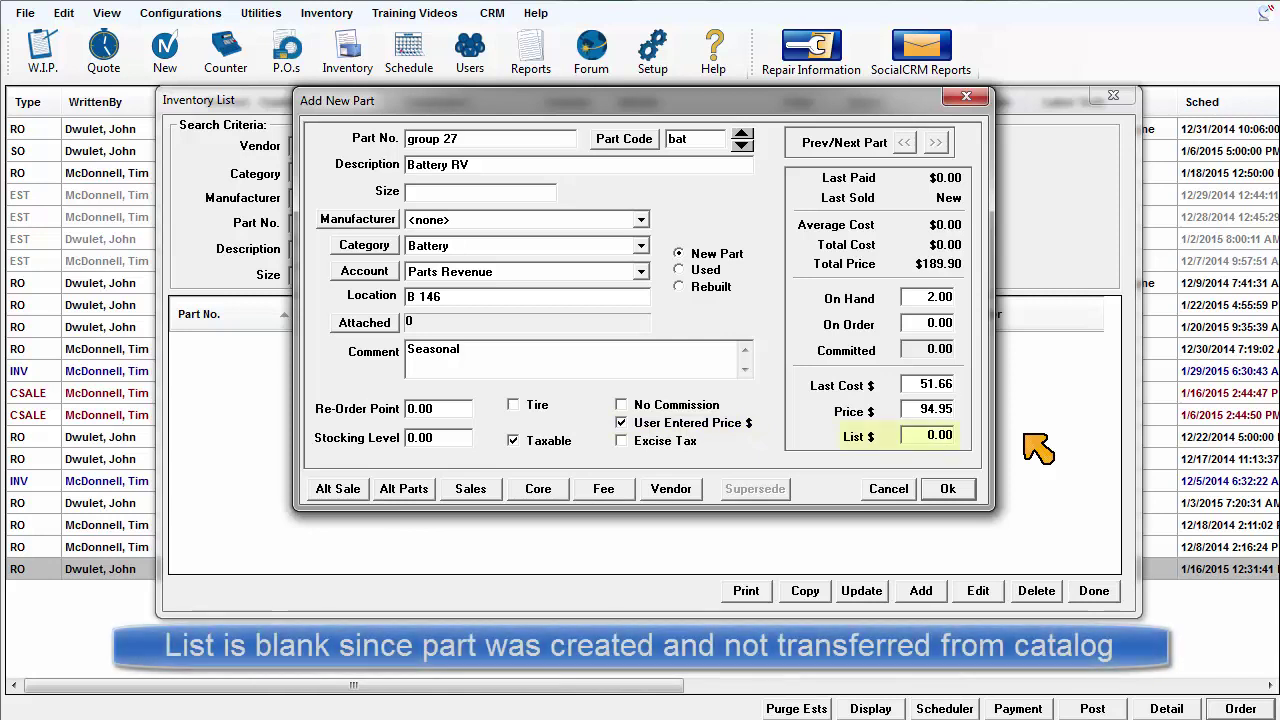
Set the Stocking Level to 3 and the Re-Order Point to 1.
key(Tab)
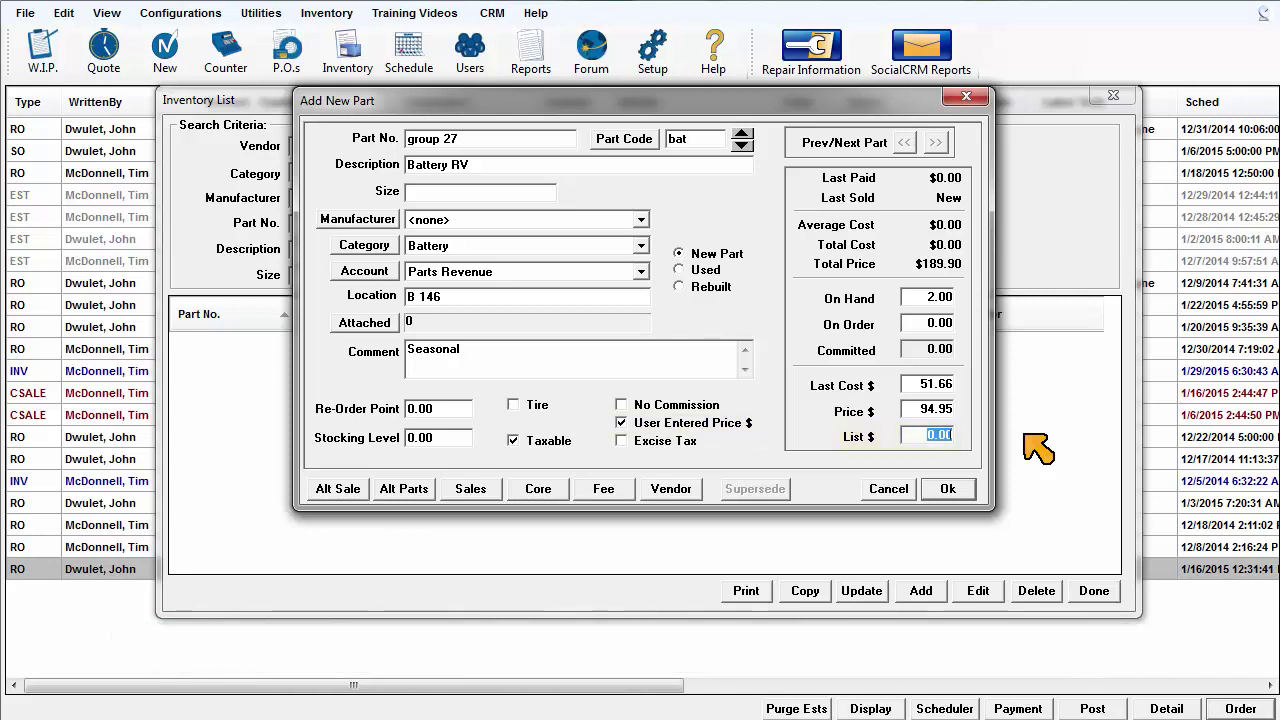
click(432, 436)
double_click(432, 436)
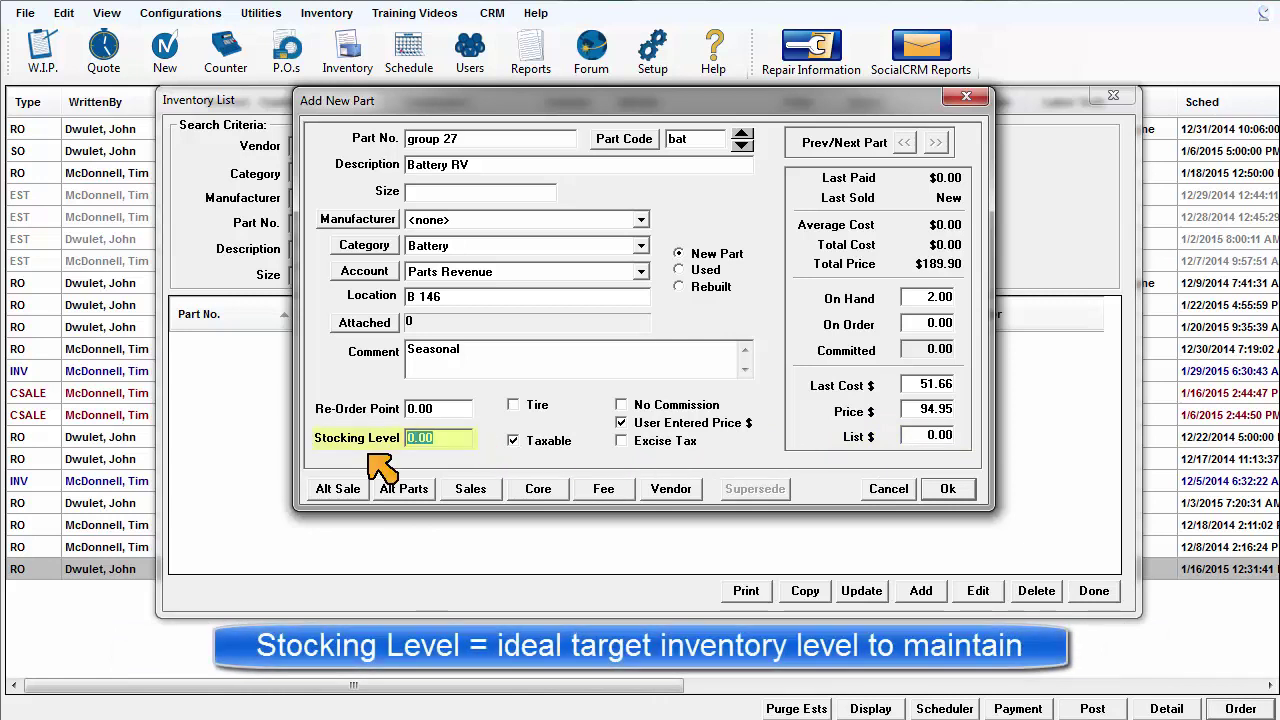
text(3)
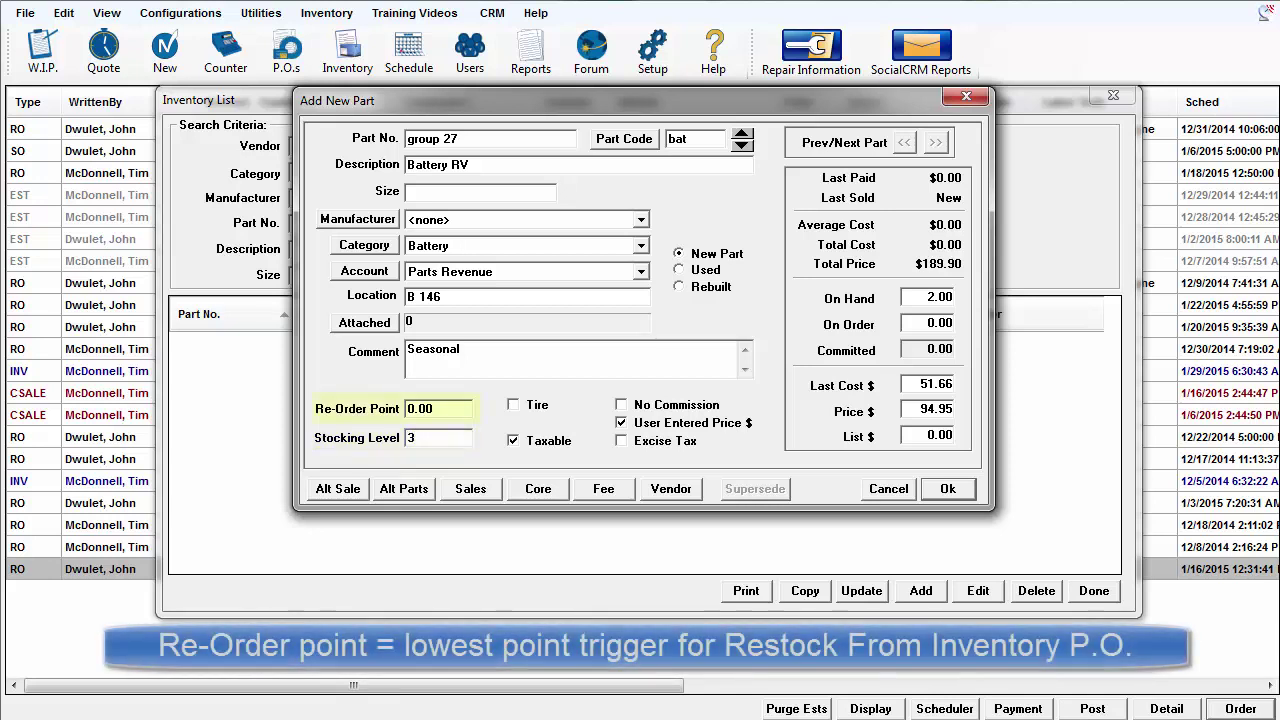
double_click(436, 409)
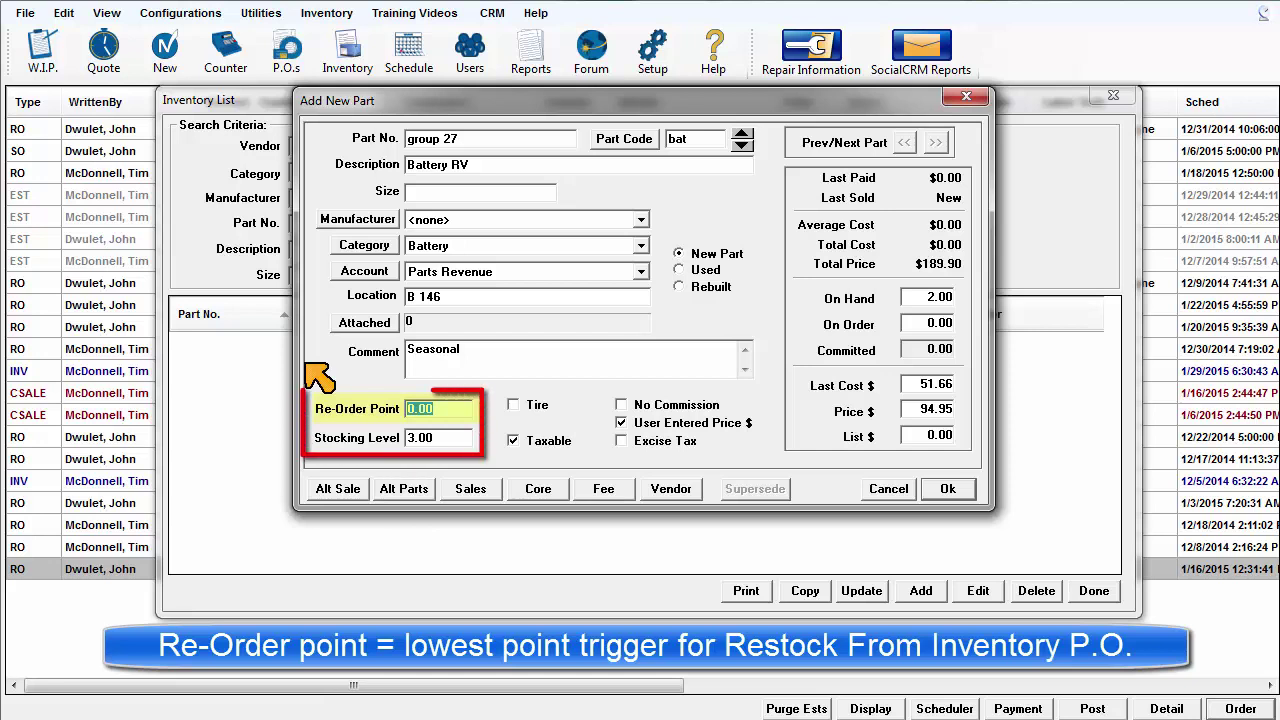
text(1)
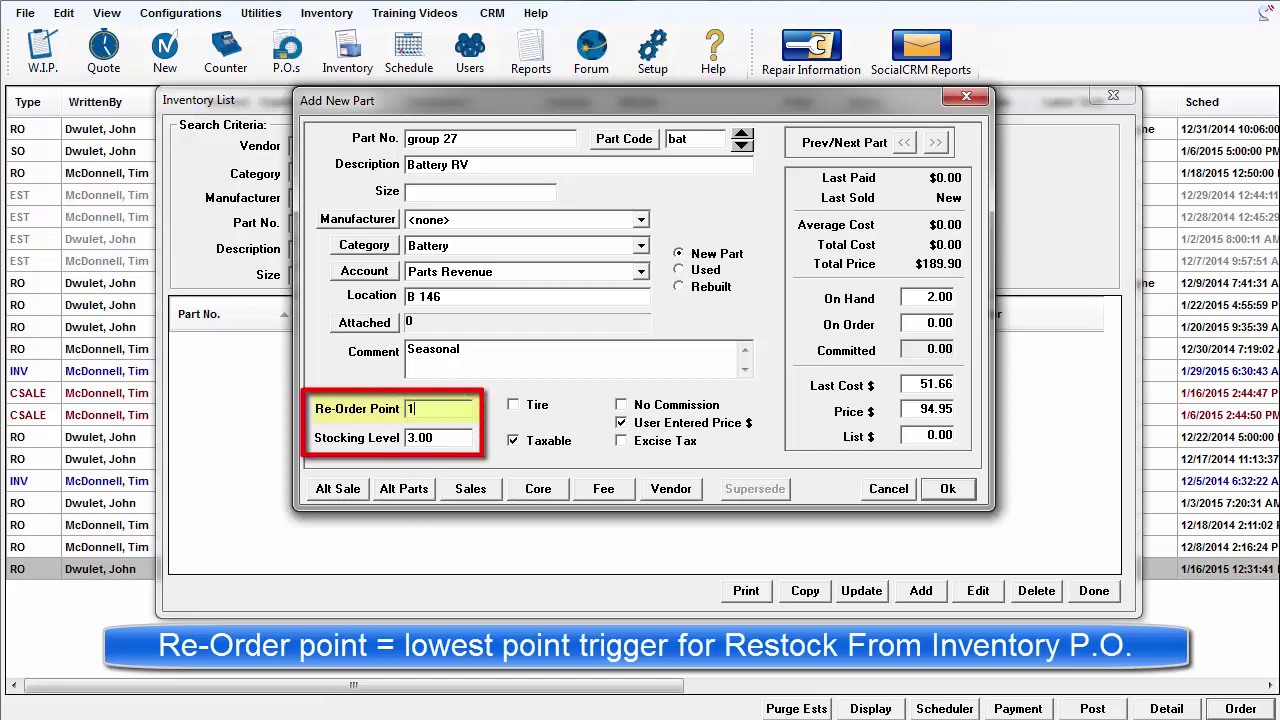
key(Tab)
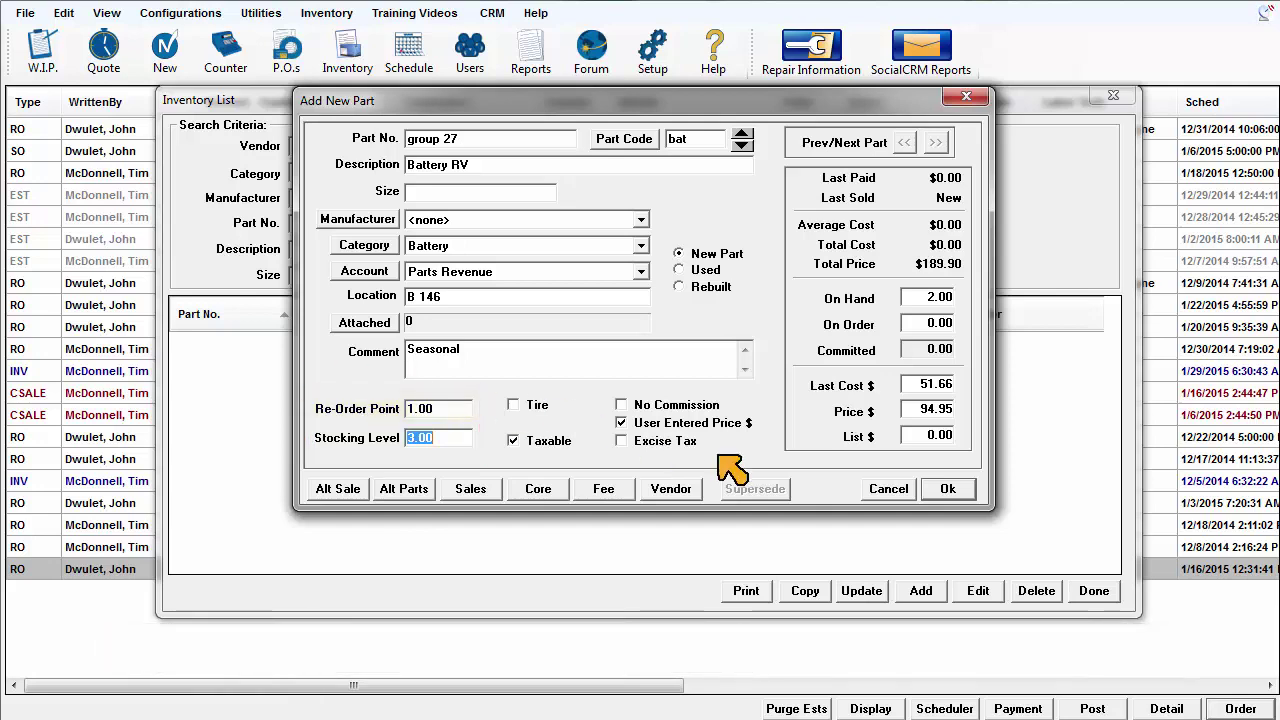
Save part group 27 and confirm the Saving Part No. prompt.
click(946, 488)
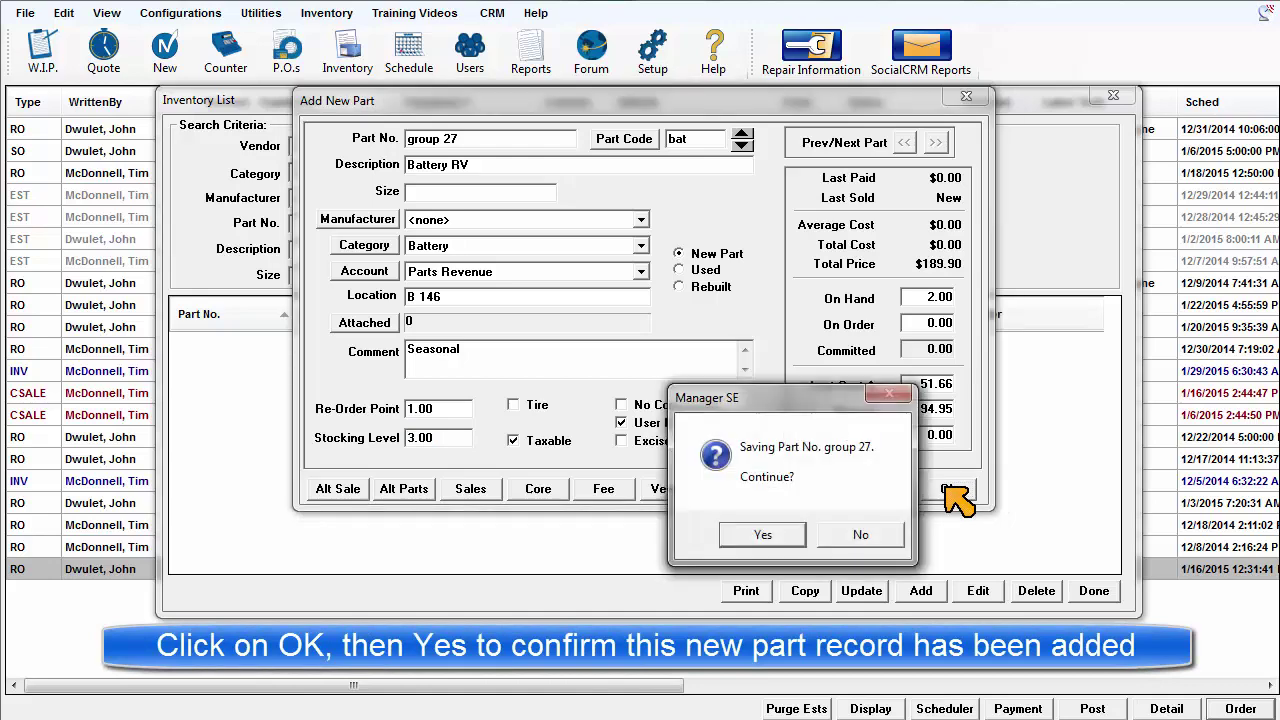
click(785, 538)
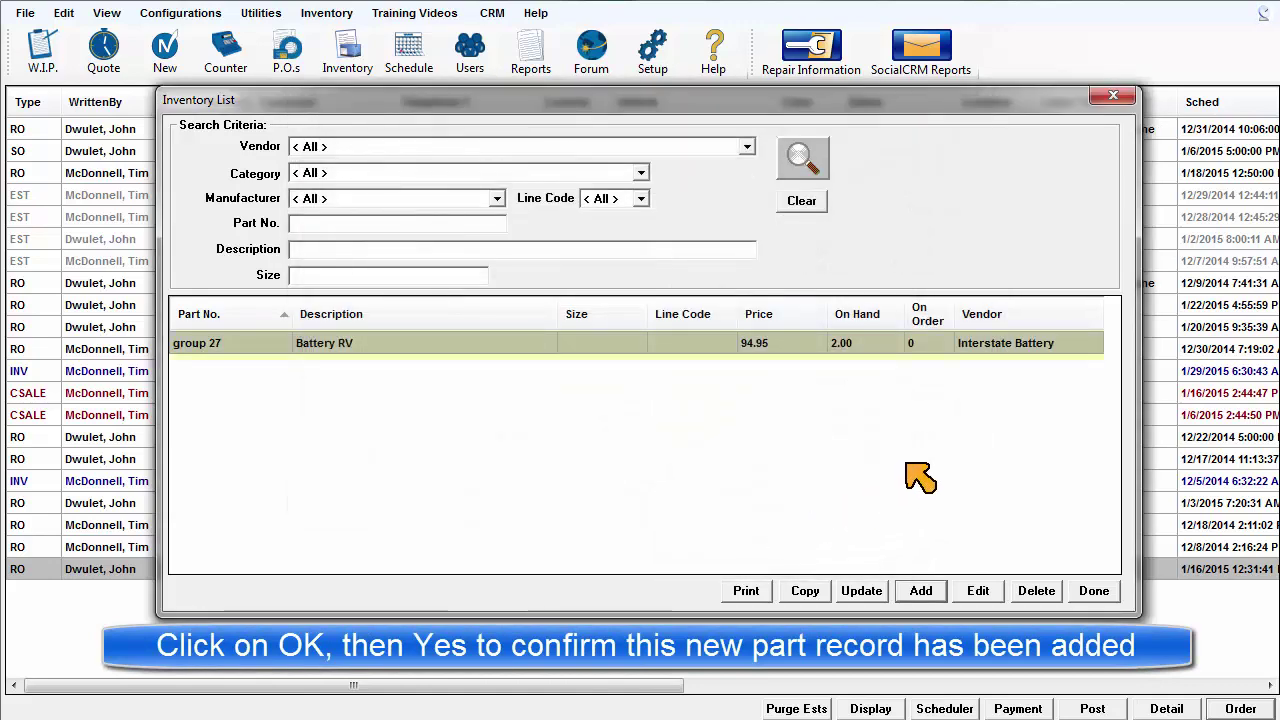